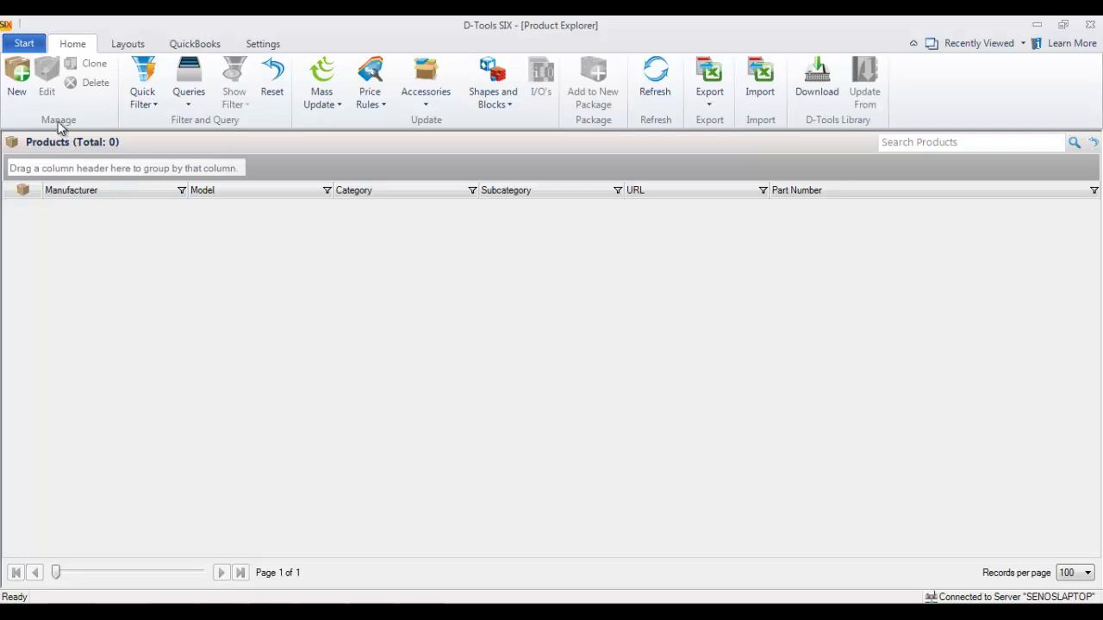
Step: Examine the description, price, specifications and I/O pages of a blank new product, and close it without saving
left_click(18, 82)
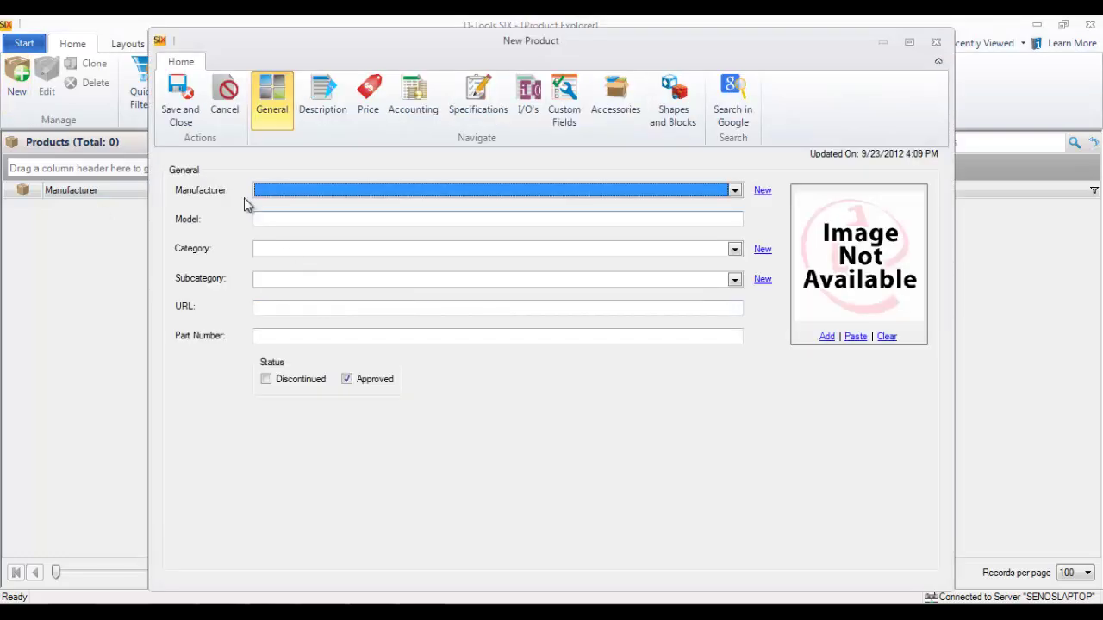
left_click(323, 96)
left_click(369, 103)
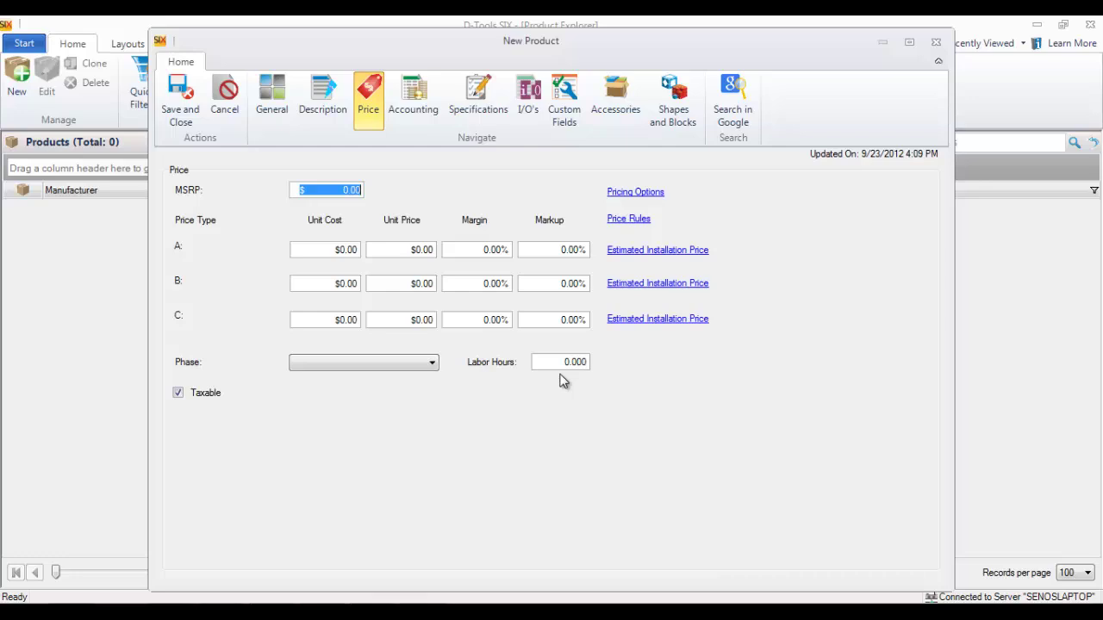
left_click(476, 107)
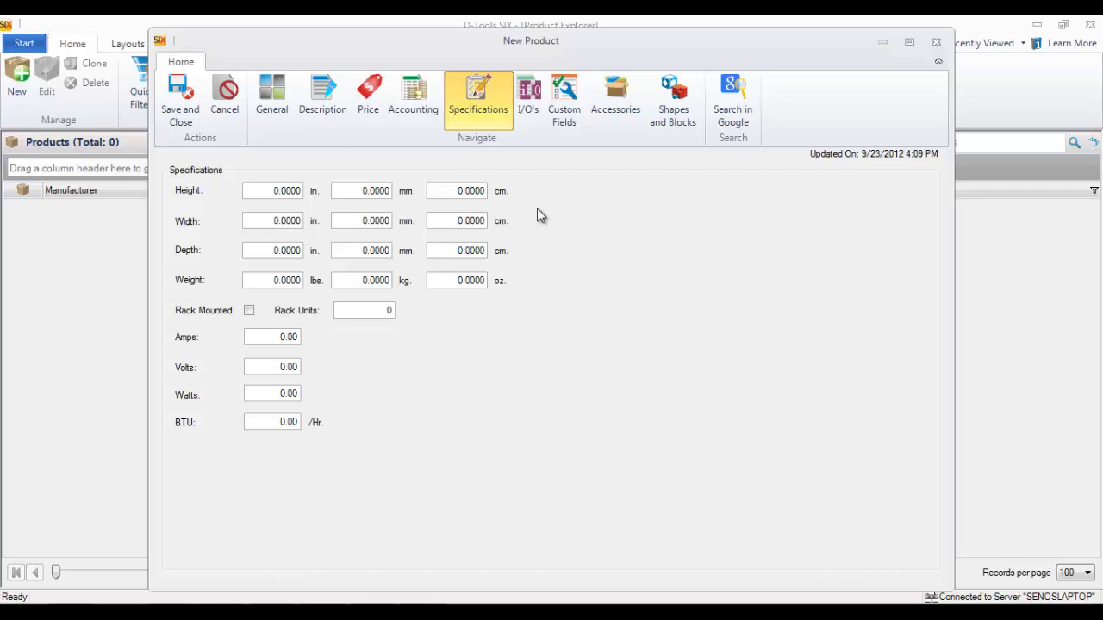
left_click(531, 110)
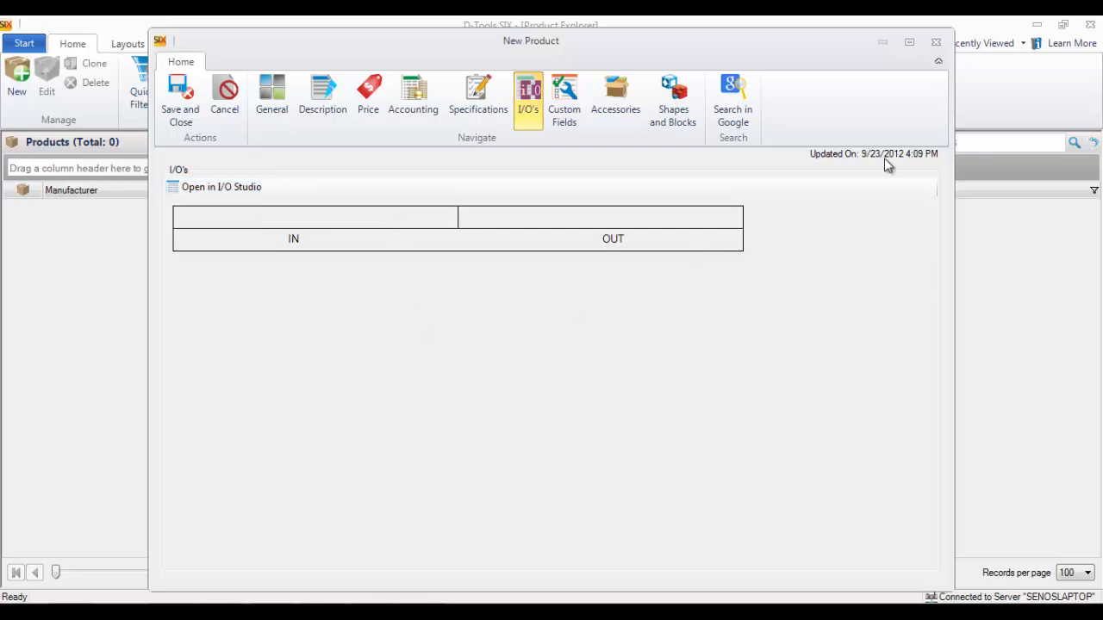
left_click(935, 43)
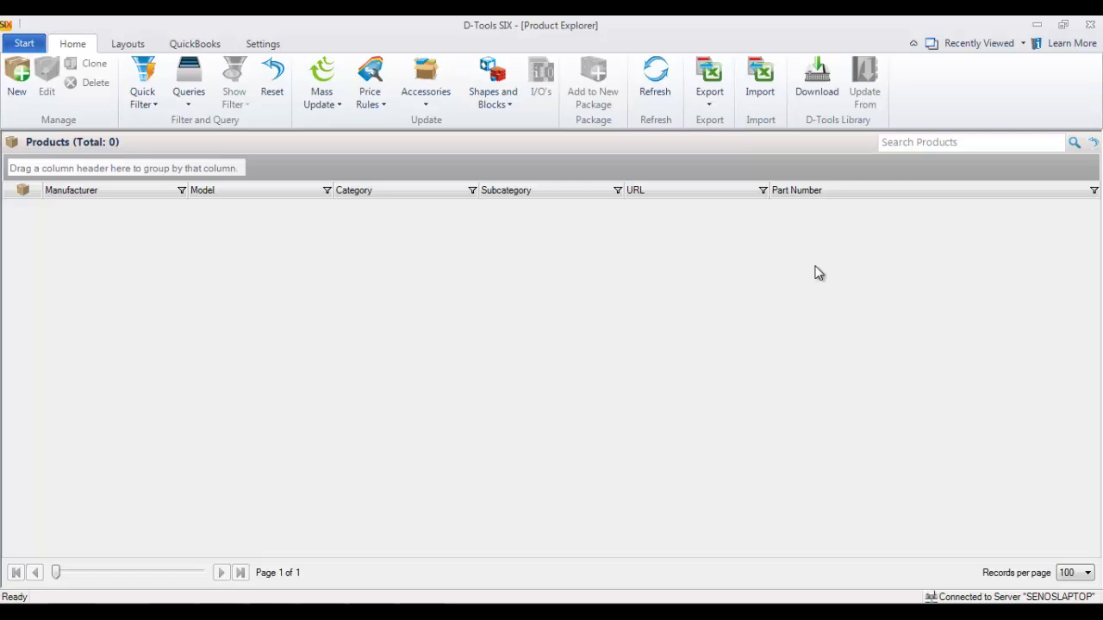
Step: Open the D-Tools library for downloading, filter the manufacturers by "mc" and list the Mcintosh products
left_click(817, 91)
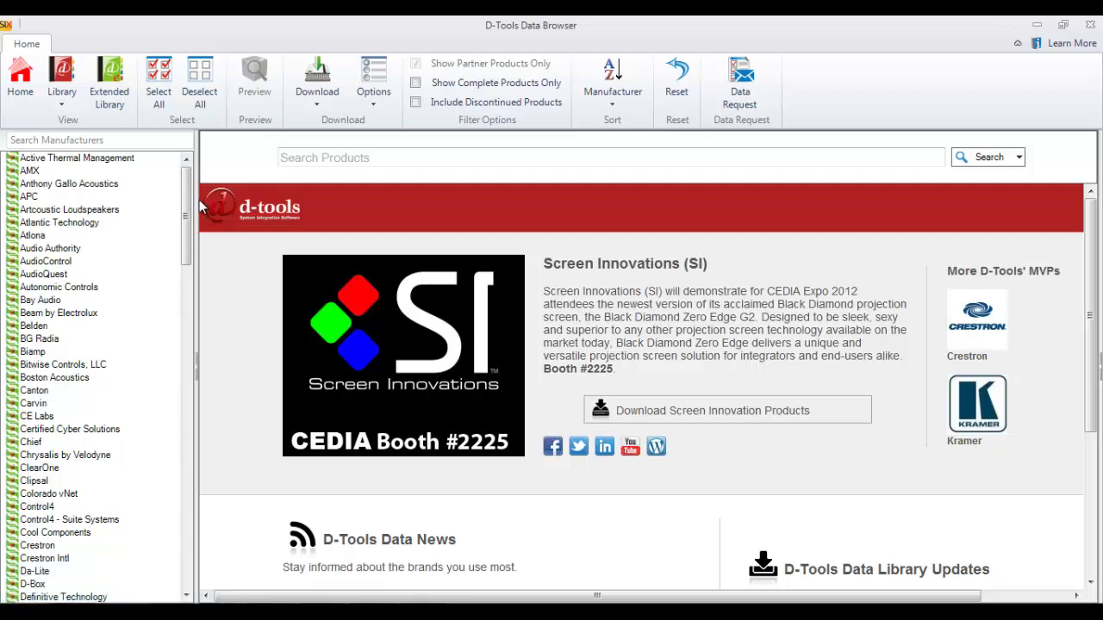
left_click(61, 105)
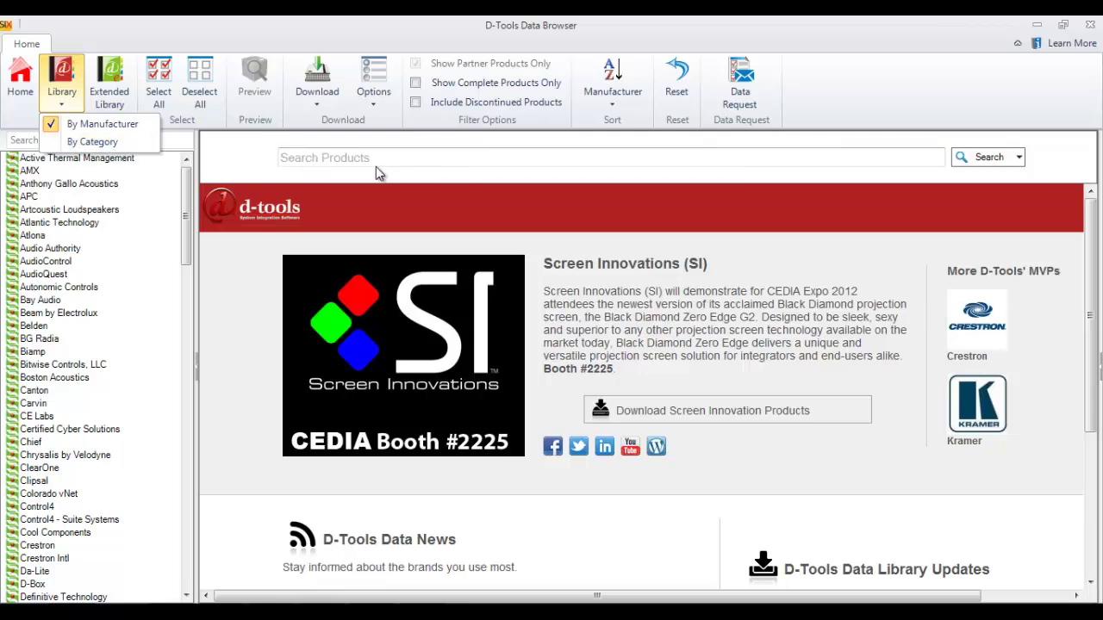
left_click(184, 138)
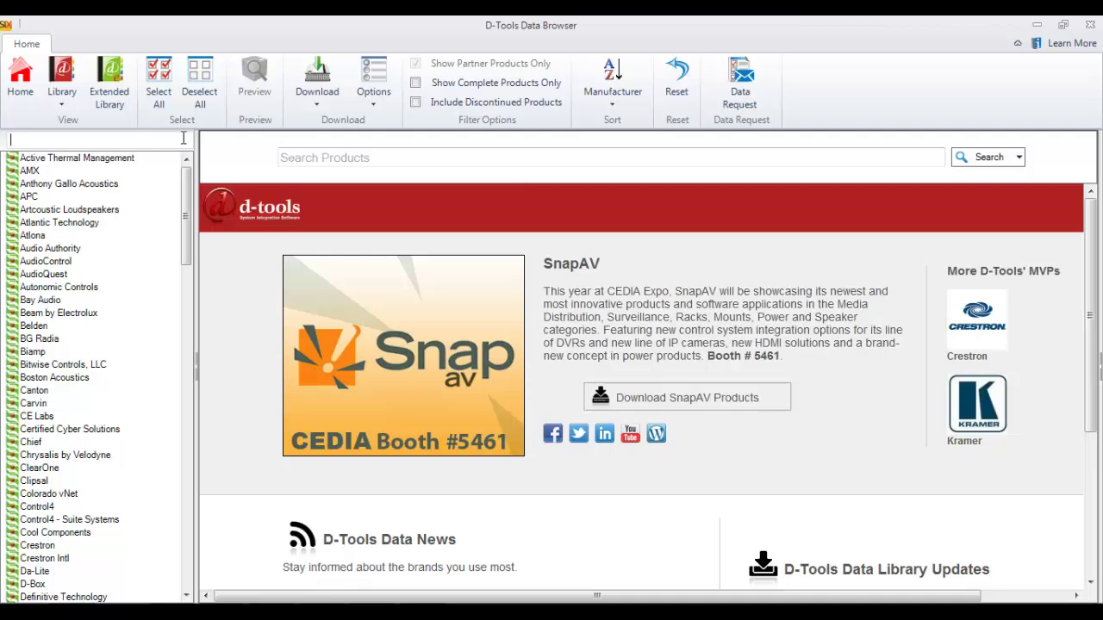
type("mc")
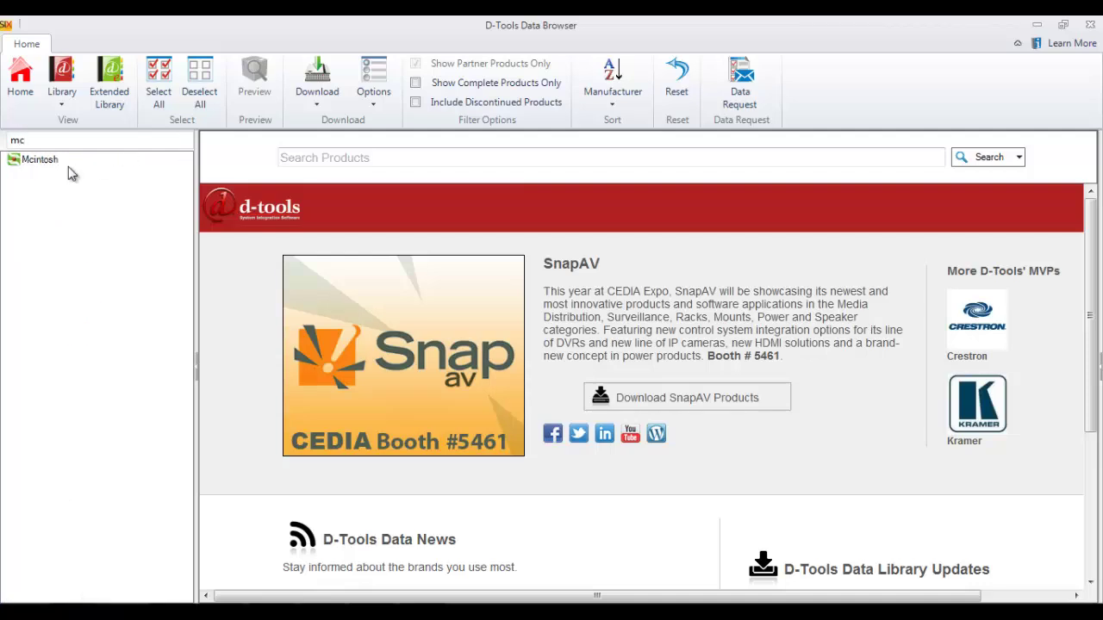
left_click(39, 160)
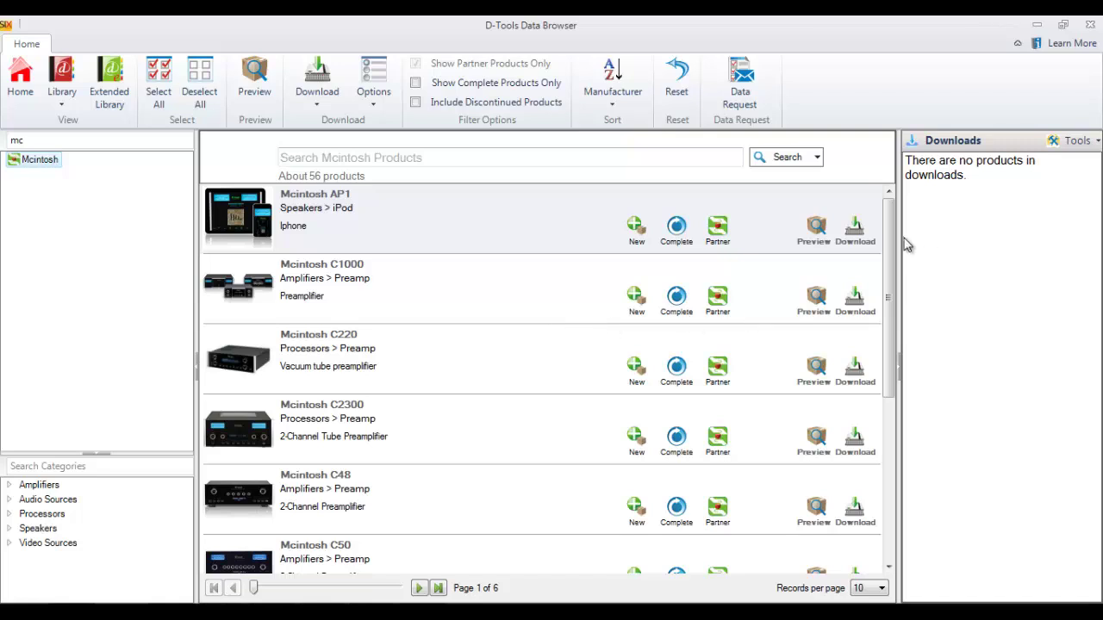
Step: Search the Mcintosh products for mx150
left_click_drag(892, 246, 891, 460)
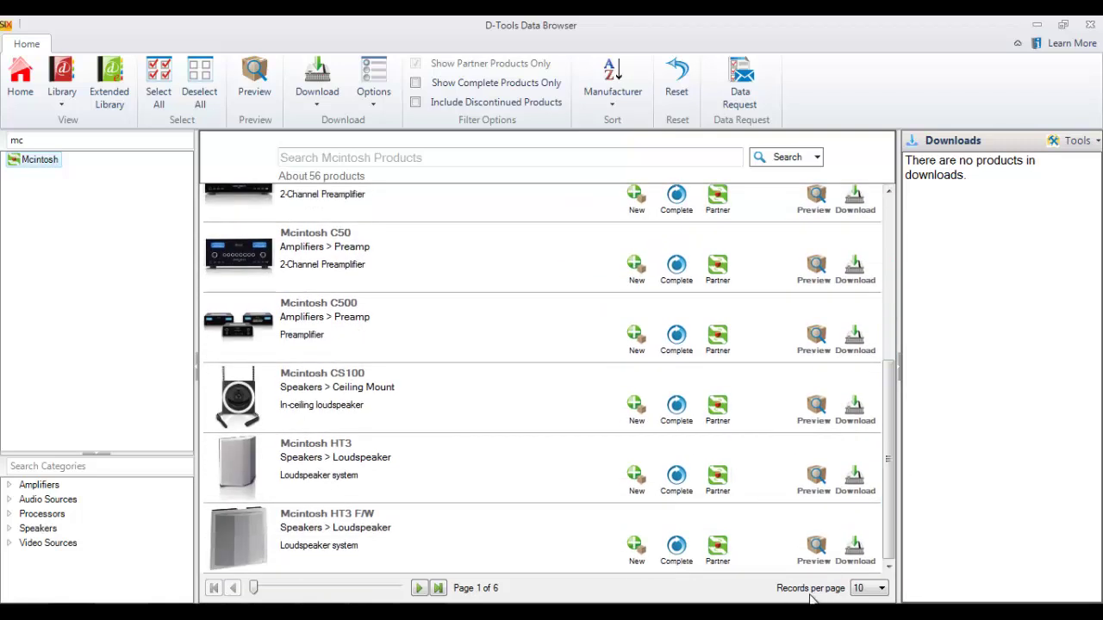
left_click(884, 590)
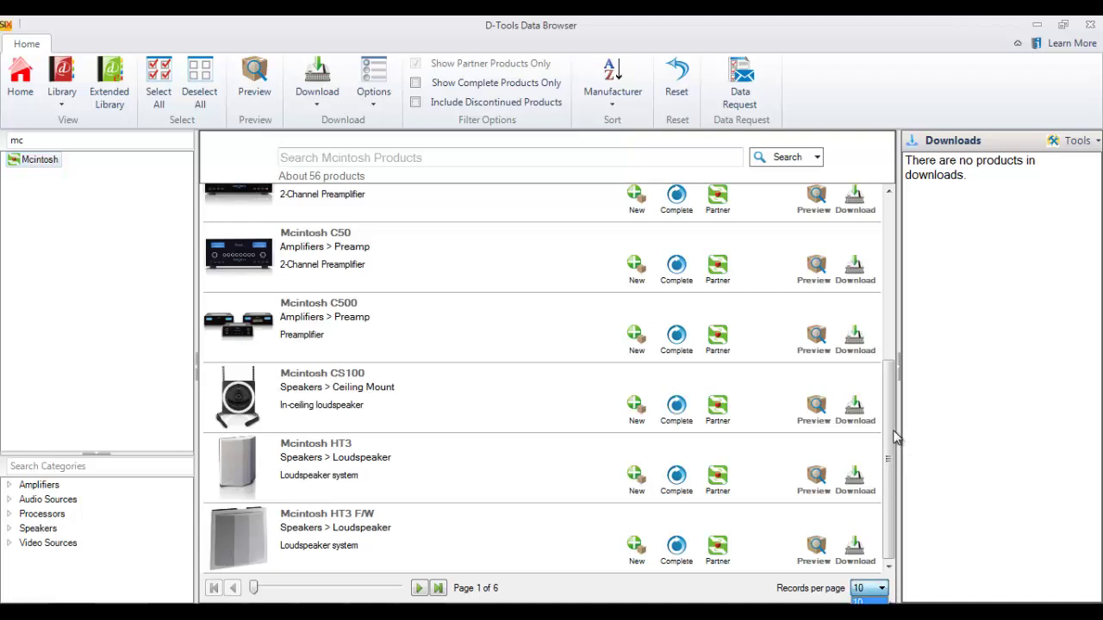
left_click(886, 291)
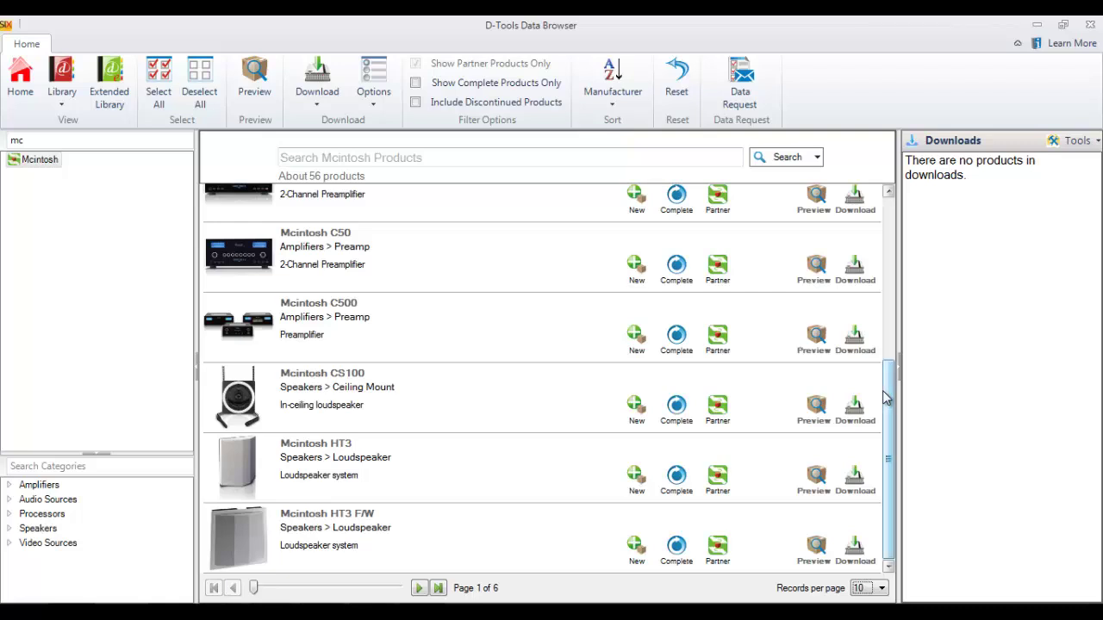
left_click_drag(886, 394, 328, 162)
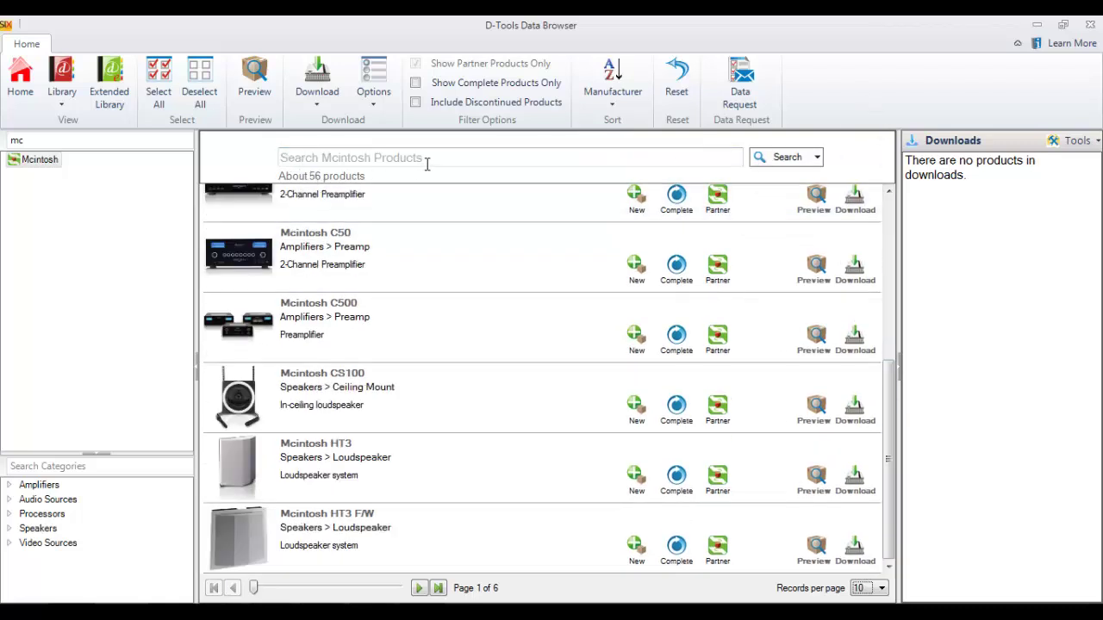
left_click(317, 162)
type("mx")
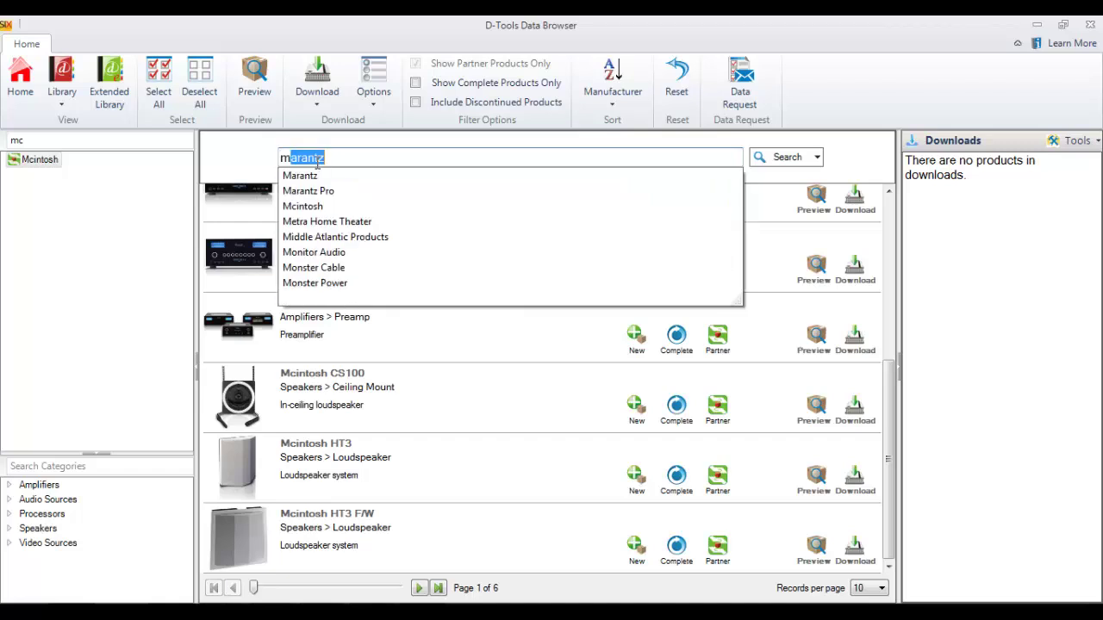
type("1")
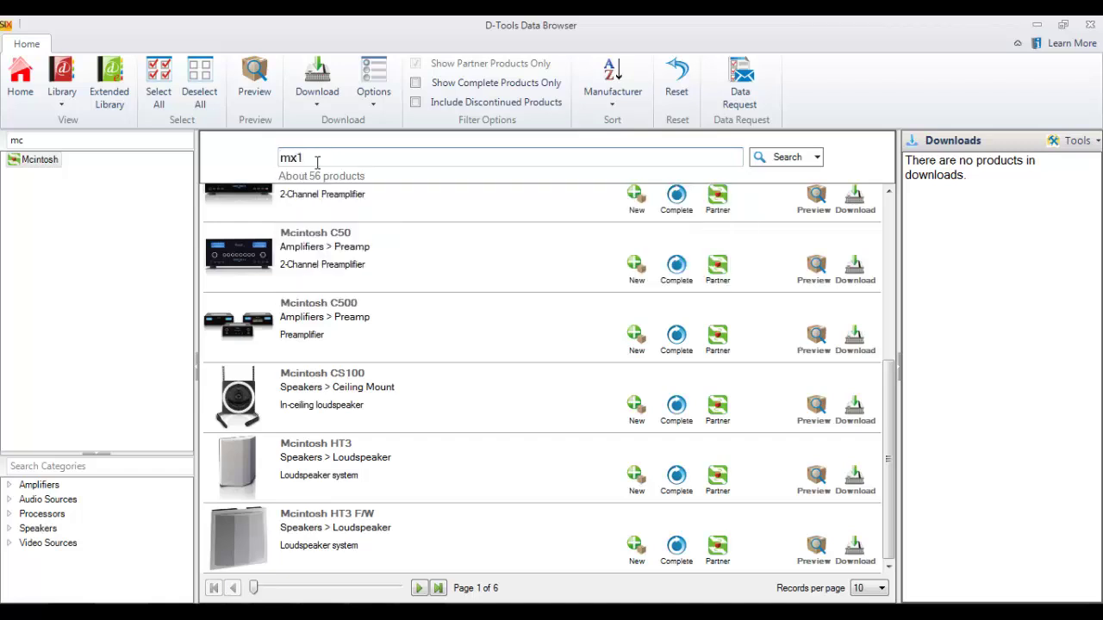
type("50")
key("Return")
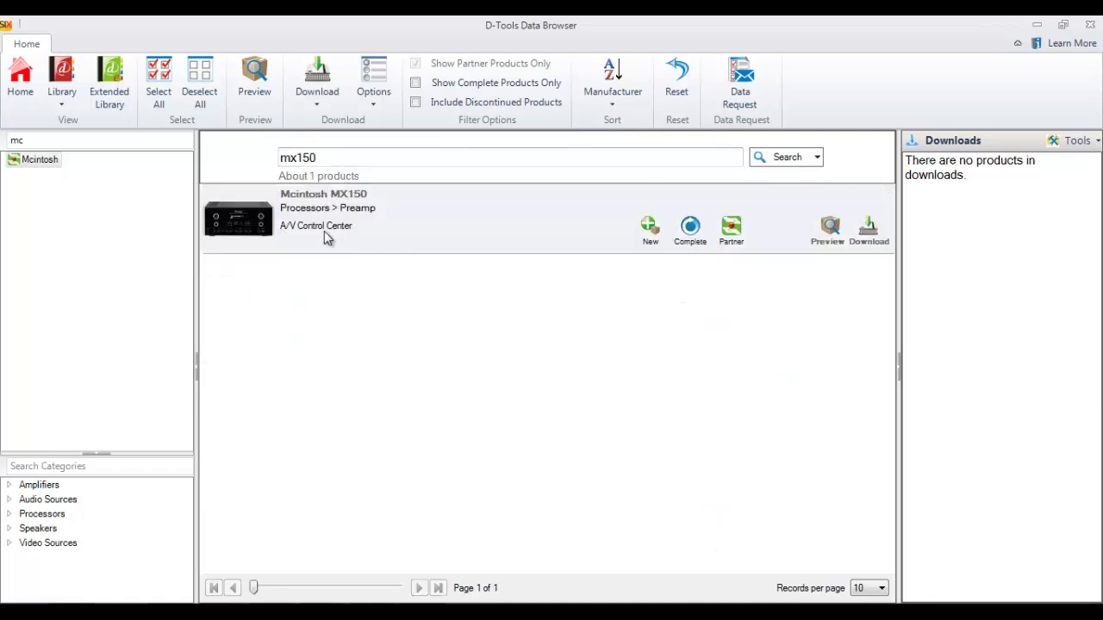
Step: Download the Mcintosh MX150, close the data browser and refresh the product list
left_click(868, 231)
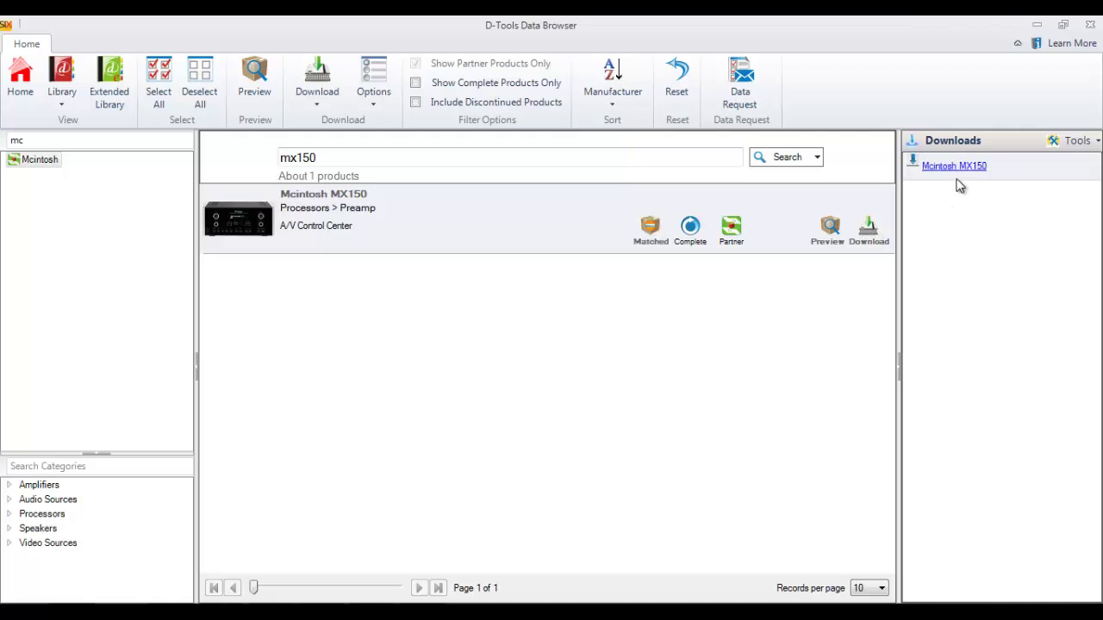
left_click(1090, 25)
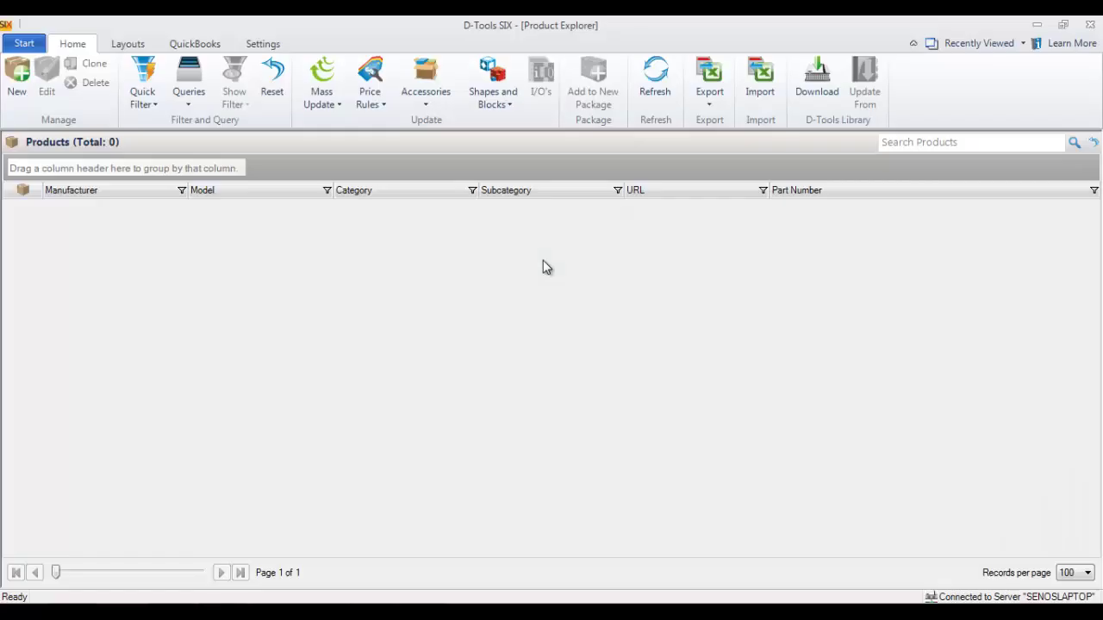
key("F5")
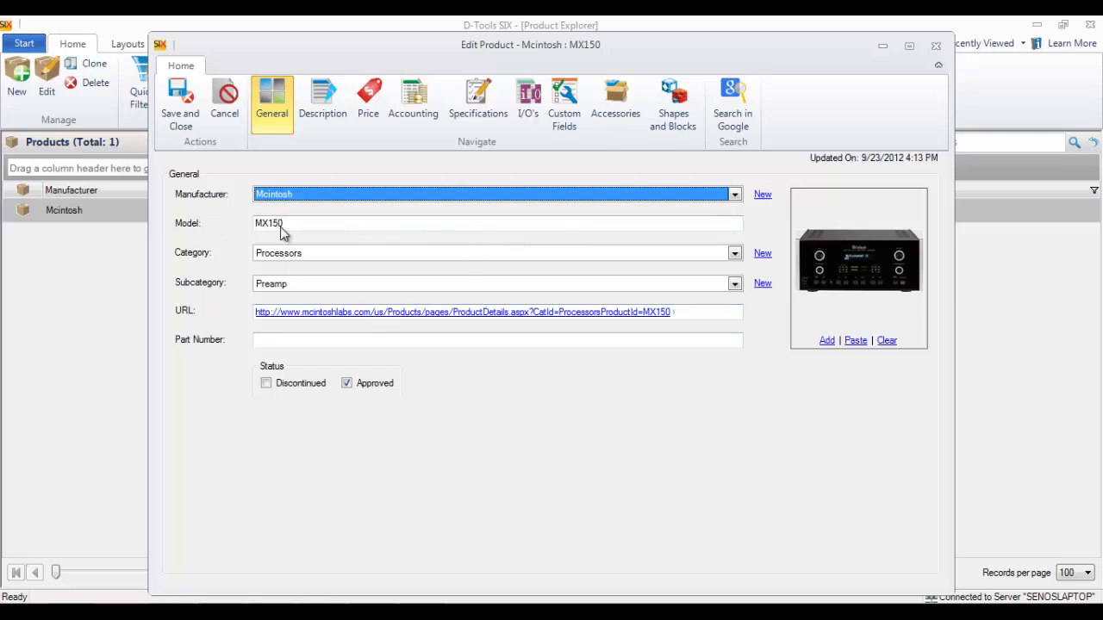
Step: Delete the entire long description of the Mcintosh MX150
left_click(322, 102)
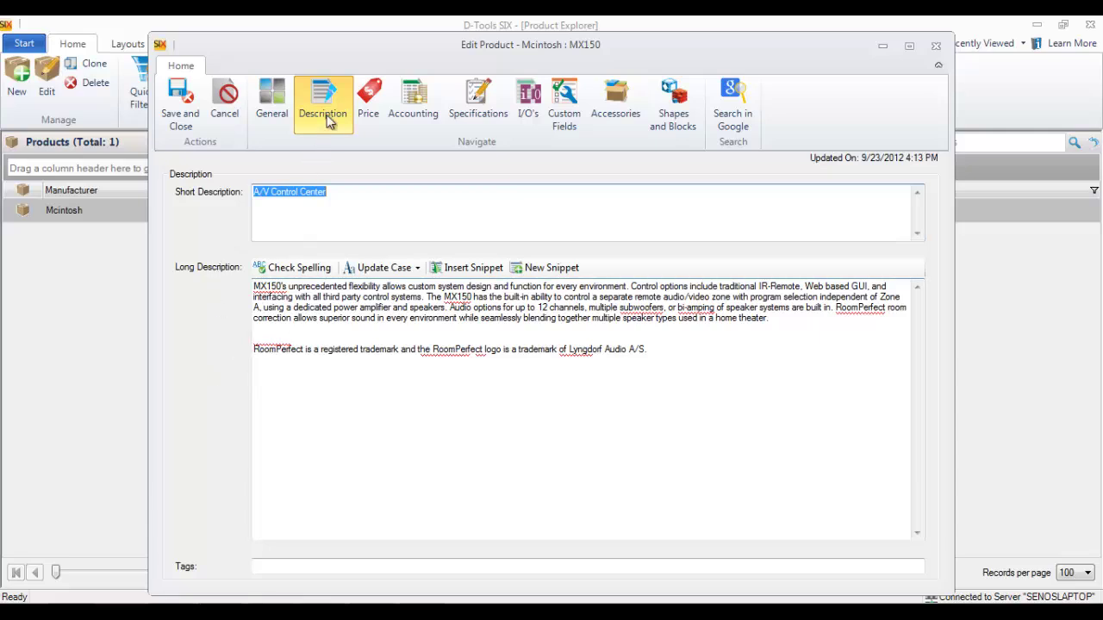
left_click(628, 381)
key("ctrl+a")
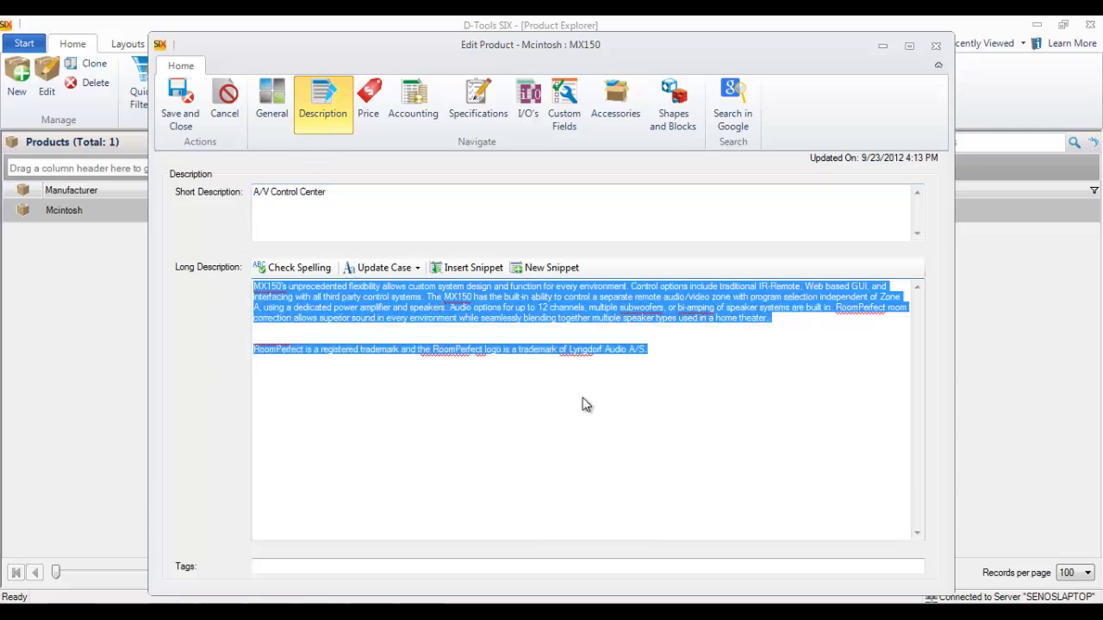
key("Delete")
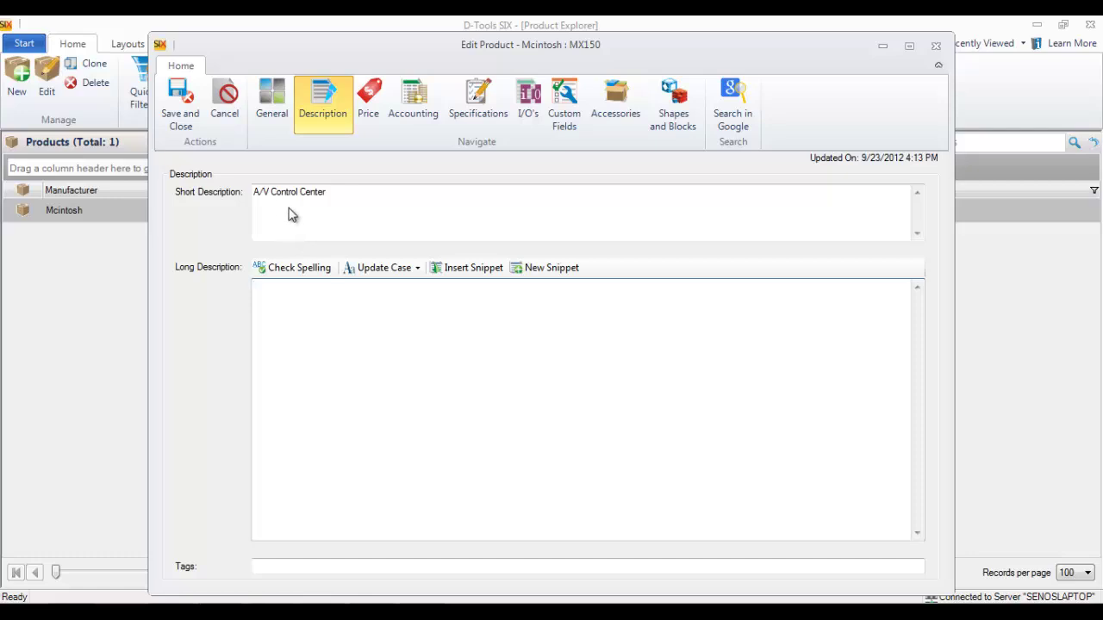
Step: Set the MX150's MSRP to $2,000, with price type A at a unit cost of $1,000 and a unit price of $2,000
left_click(369, 104)
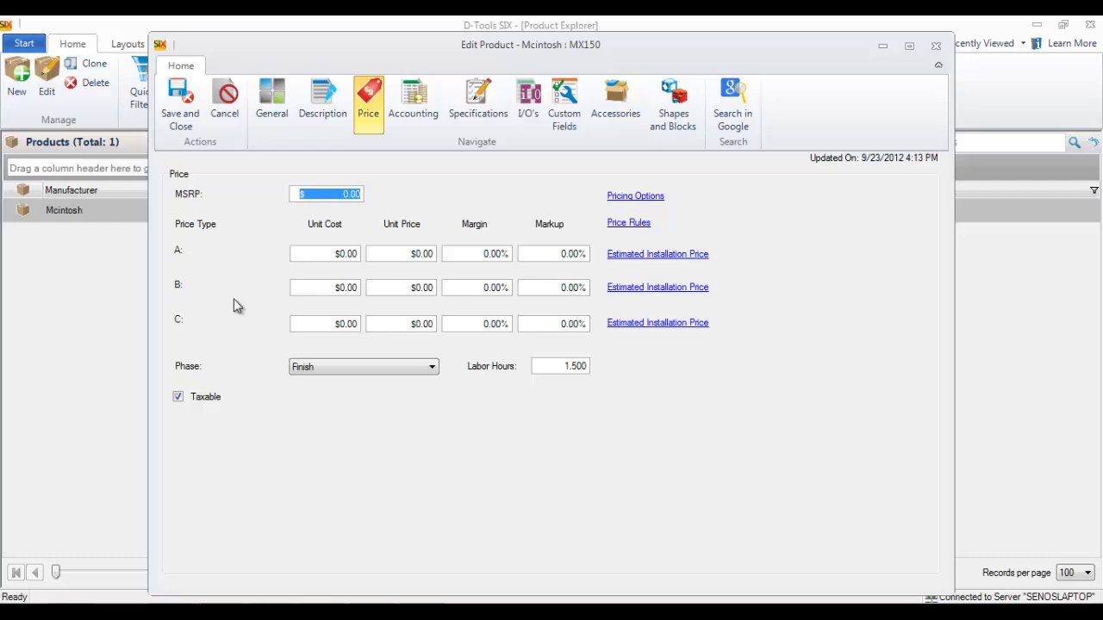
type("2000")
key("Tab")
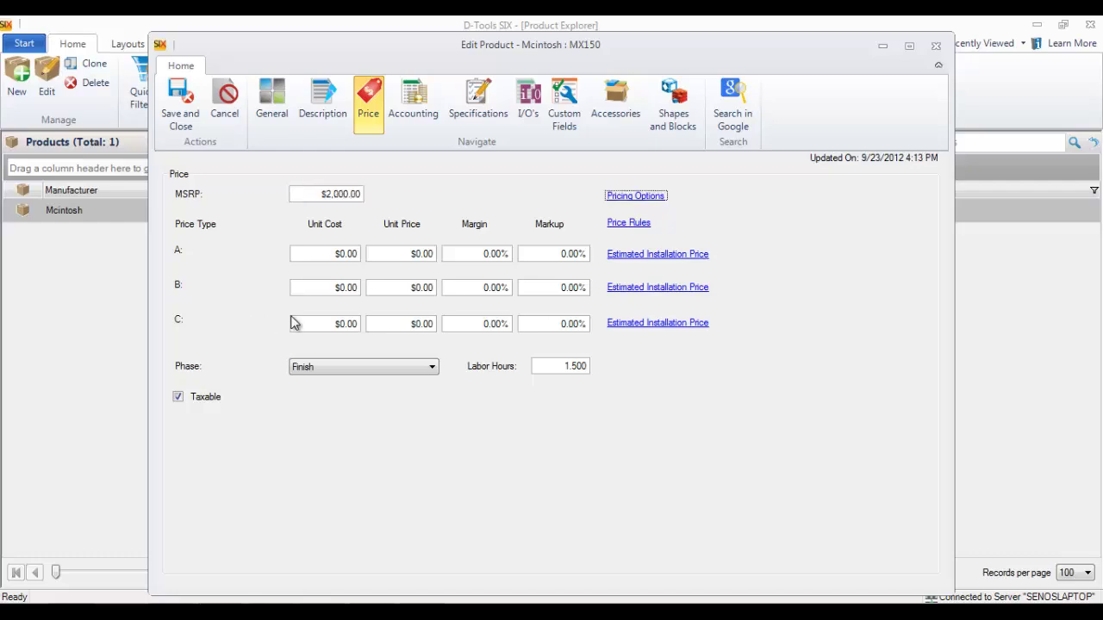
left_click(342, 259)
type("1000.")
key("Tab")
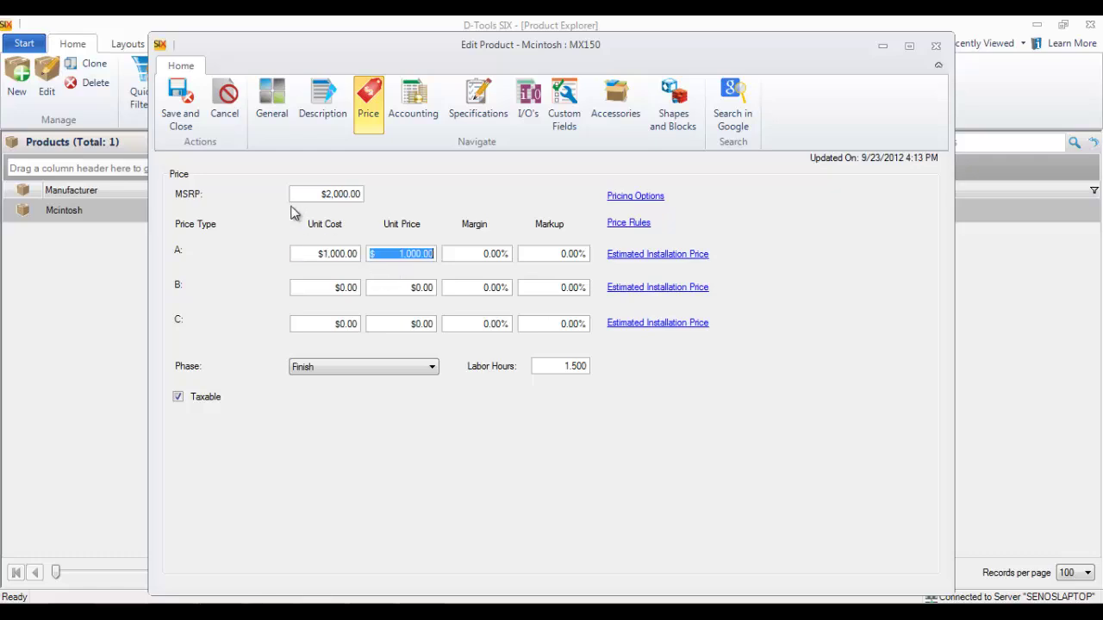
type("2000.")
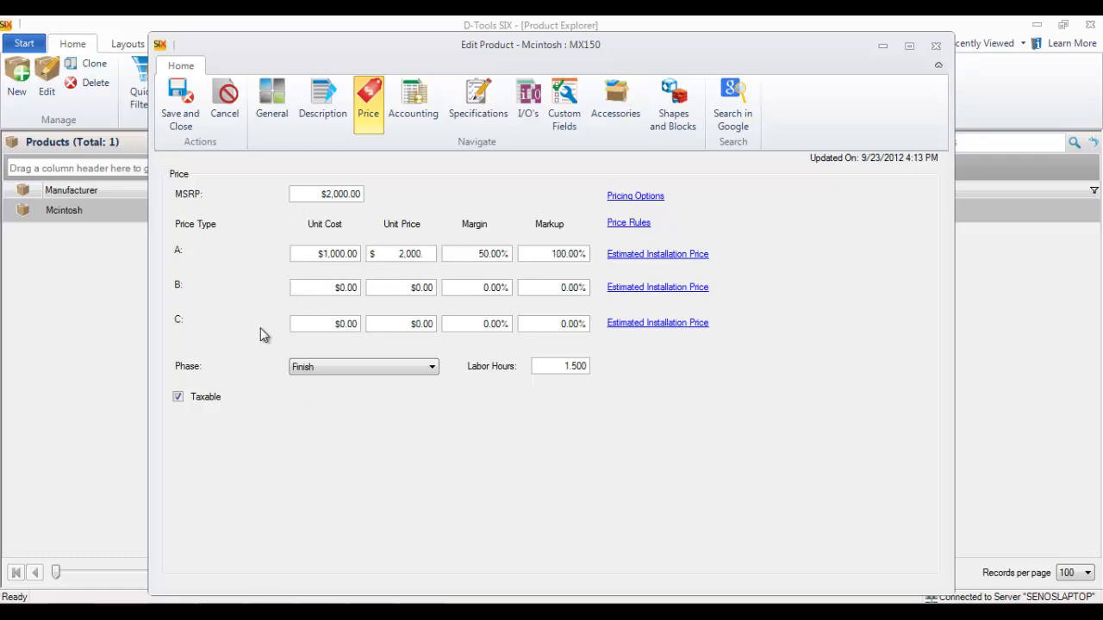
key("Tab")
left_click(474, 303)
key("shift+End")
type("1.")
key("BackSpace")
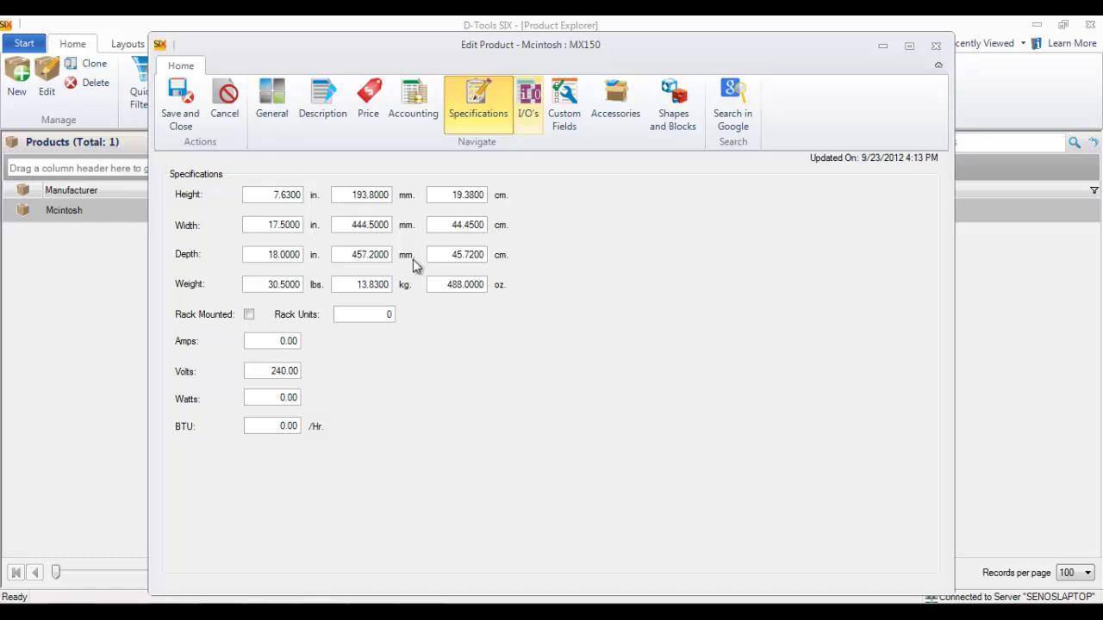
Step: Review the MX150's I/O list, and save and close the product
left_click(528, 105)
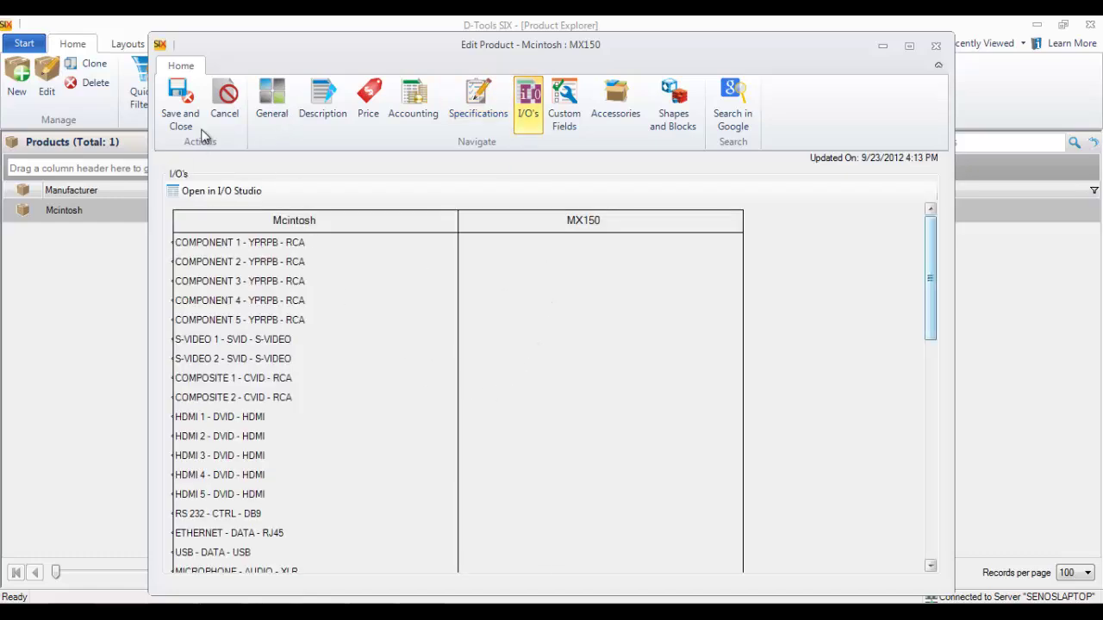
scroll(181, 125, "down", 10)
scroll(207, 258, "up", 10)
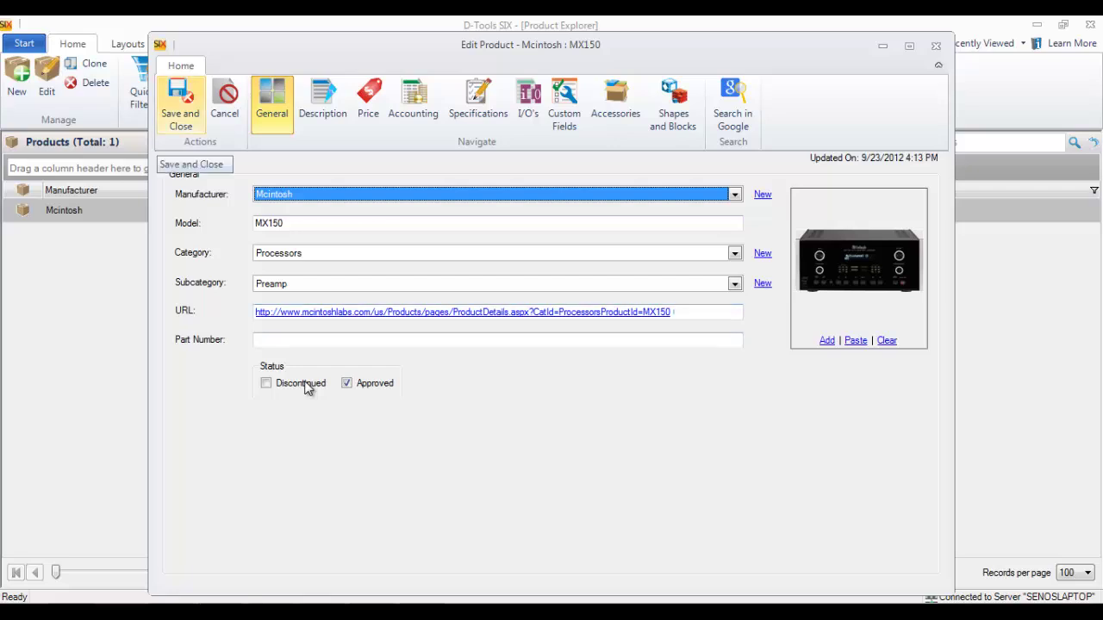
key("ctrl+s")
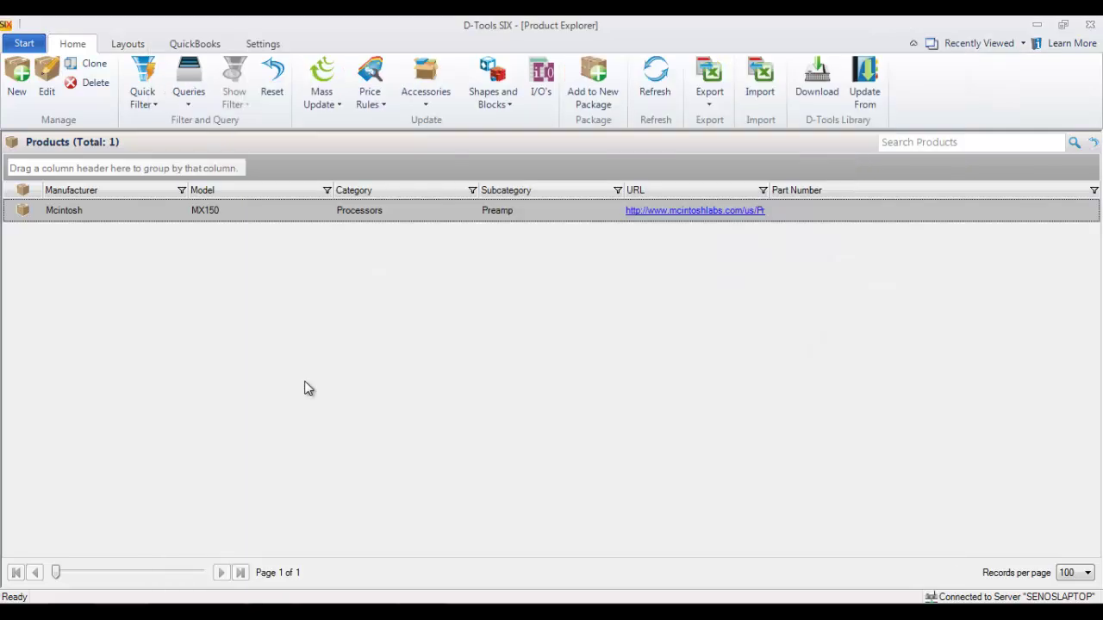